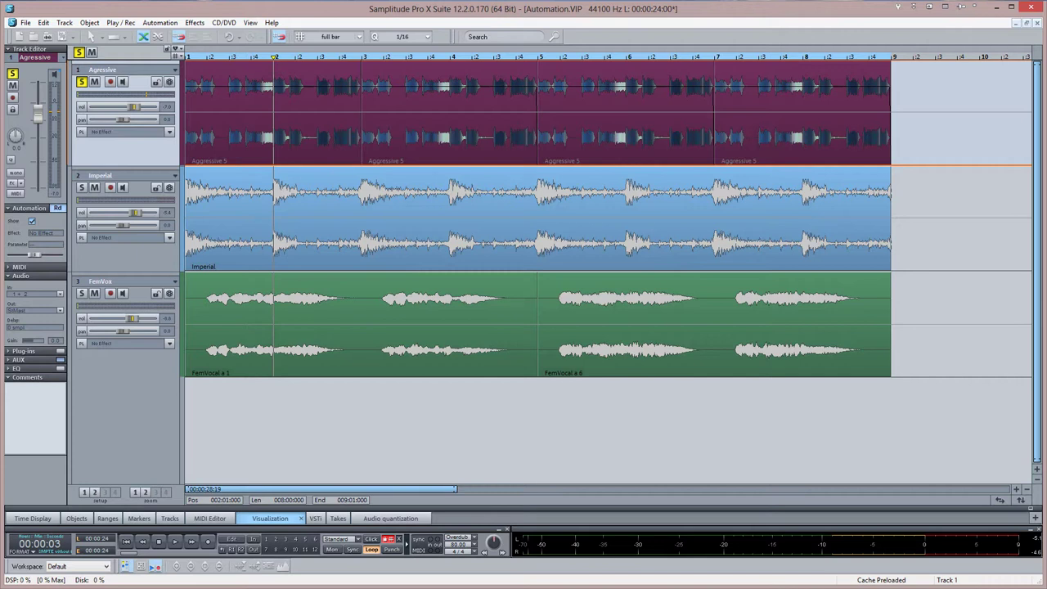
- Open the Object Editor for the second Aggressive 5 object on track 1 and switch on automation Show
{"action": "left_click", "coordinate": [424, 139]}
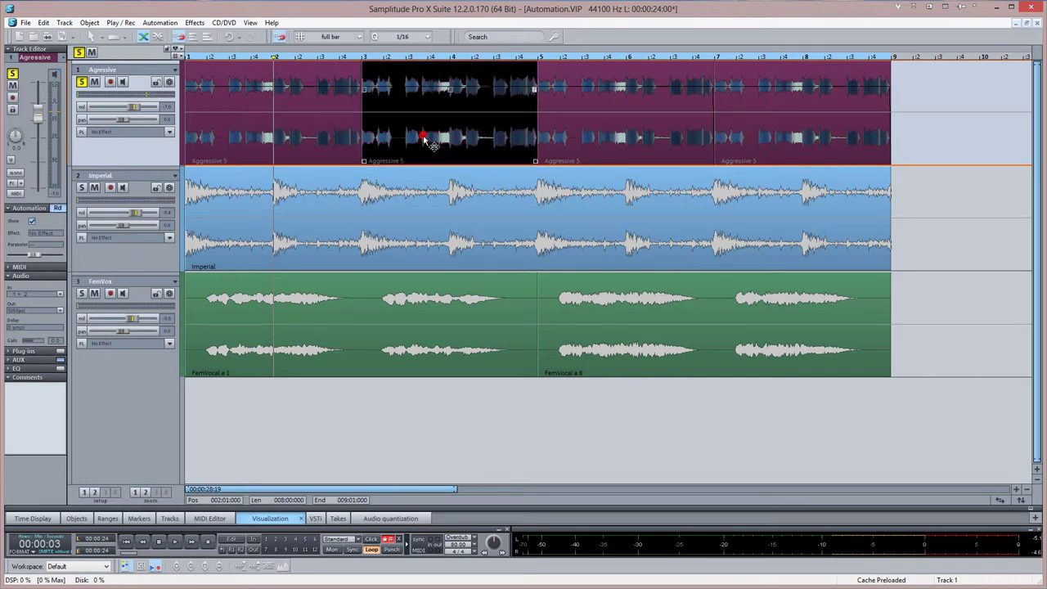
{"action": "double_click", "coordinate": [425, 139]}
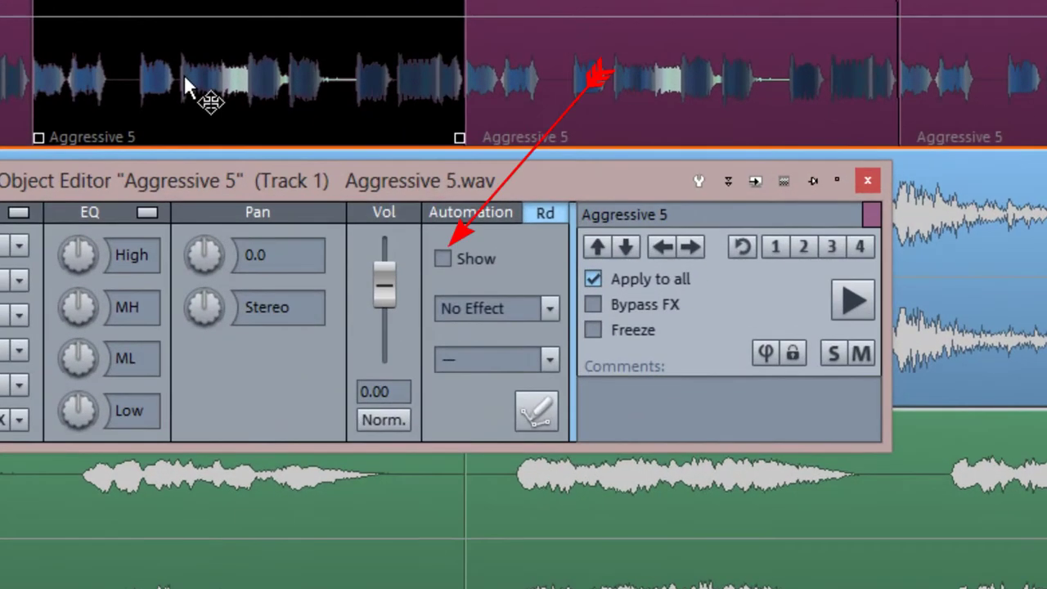
{"action": "left_click", "coordinate": [442, 259]}
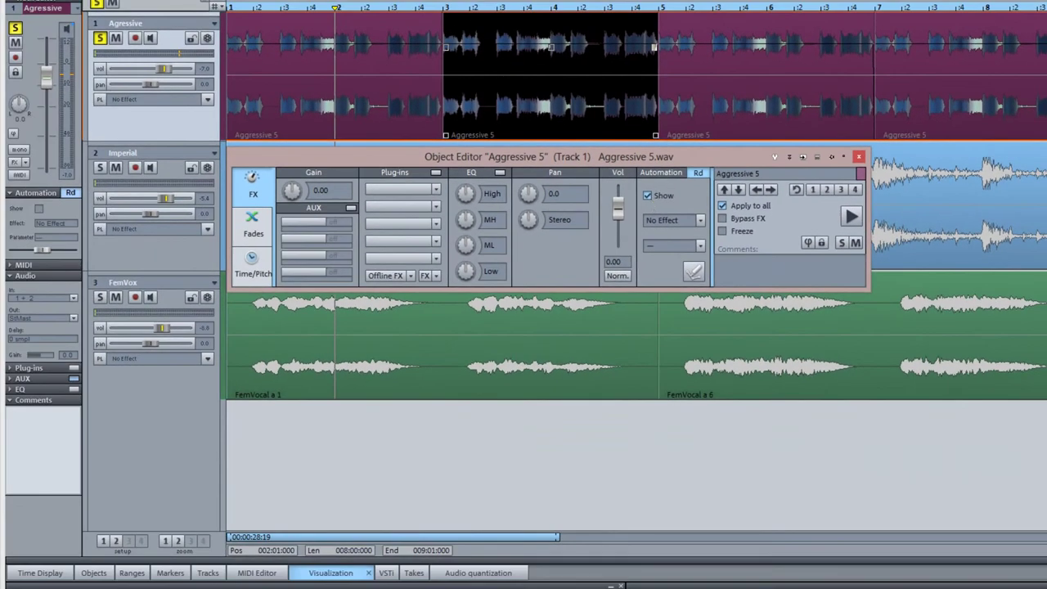
- Add the eFX_ChorusFlanger effect from Modulation / Special to the object's Plug-ins slot
{"action": "left_click", "coordinate": [437, 189]}
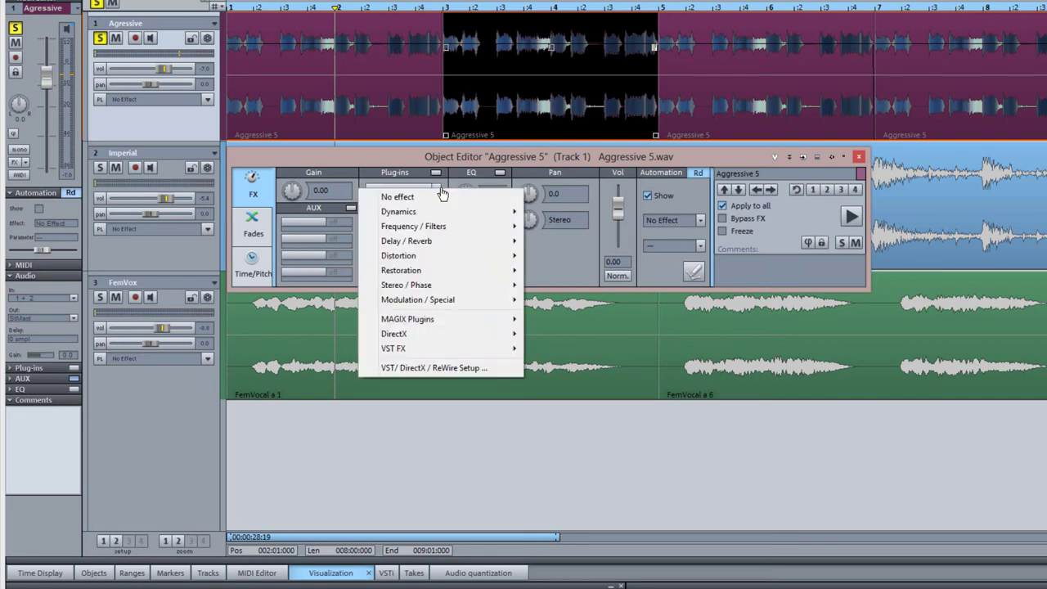
{"action": "mouse_move", "coordinate": [463, 301]}
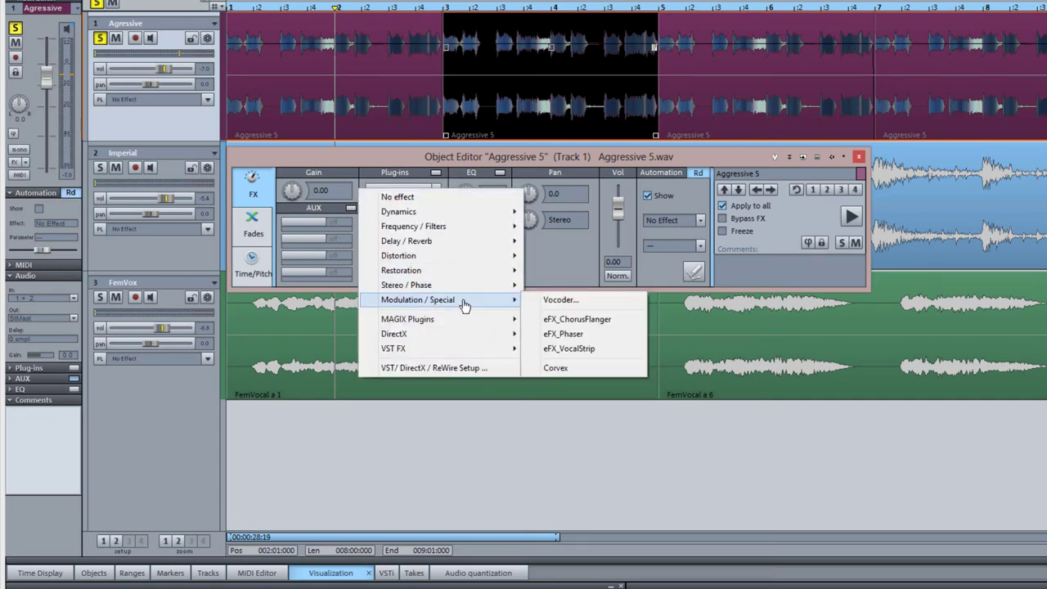
{"action": "left_click", "coordinate": [555, 319]}
- Set the object automation target to eFX_ChorusFlanger parameter 7: Depth
{"action": "left_click", "coordinate": [701, 221]}
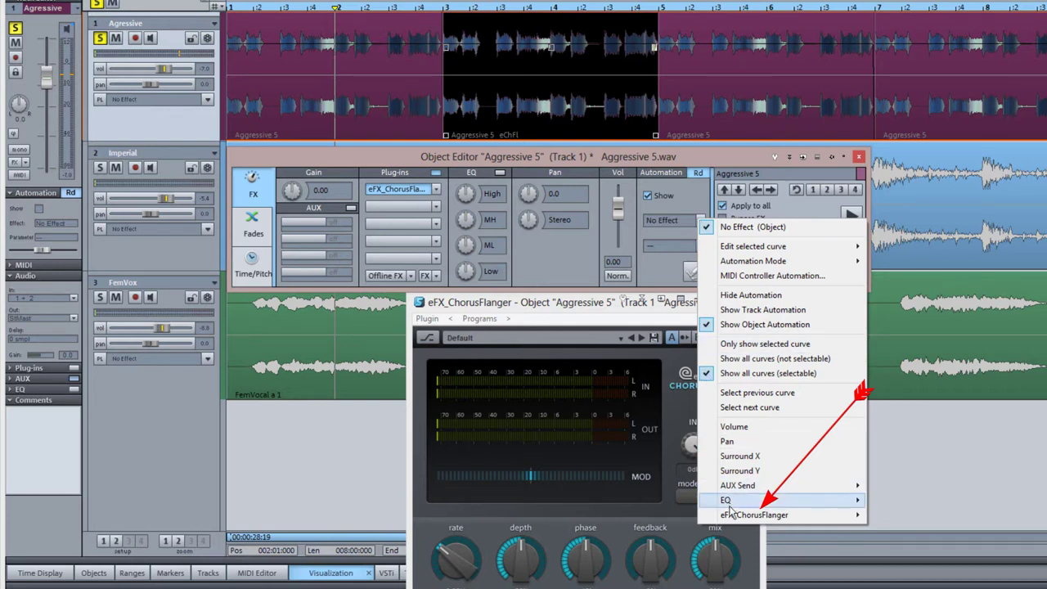
{"action": "mouse_move", "coordinate": [732, 517]}
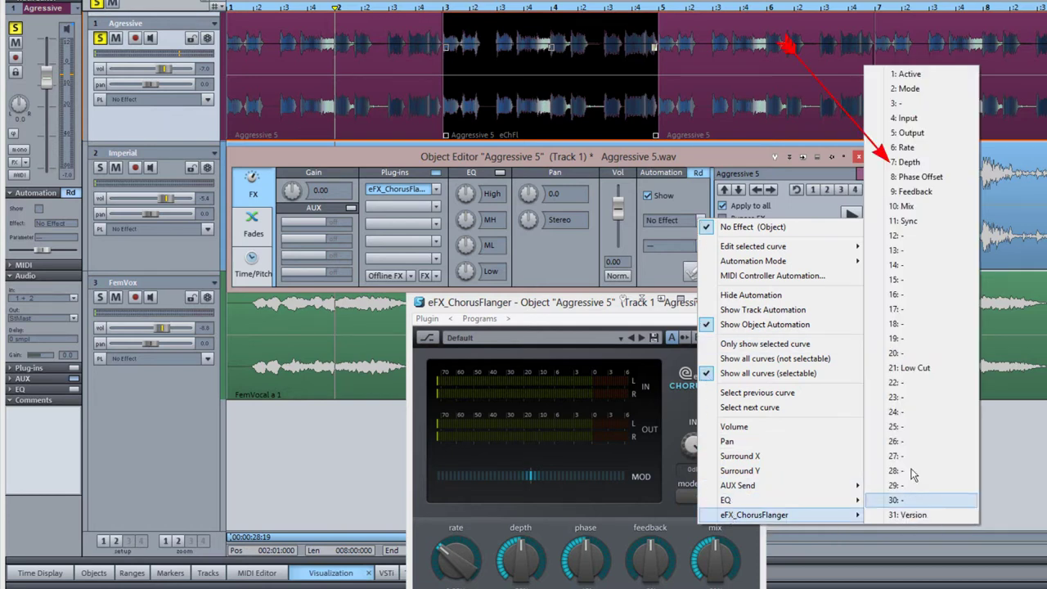
{"action": "left_click", "coordinate": [910, 163]}
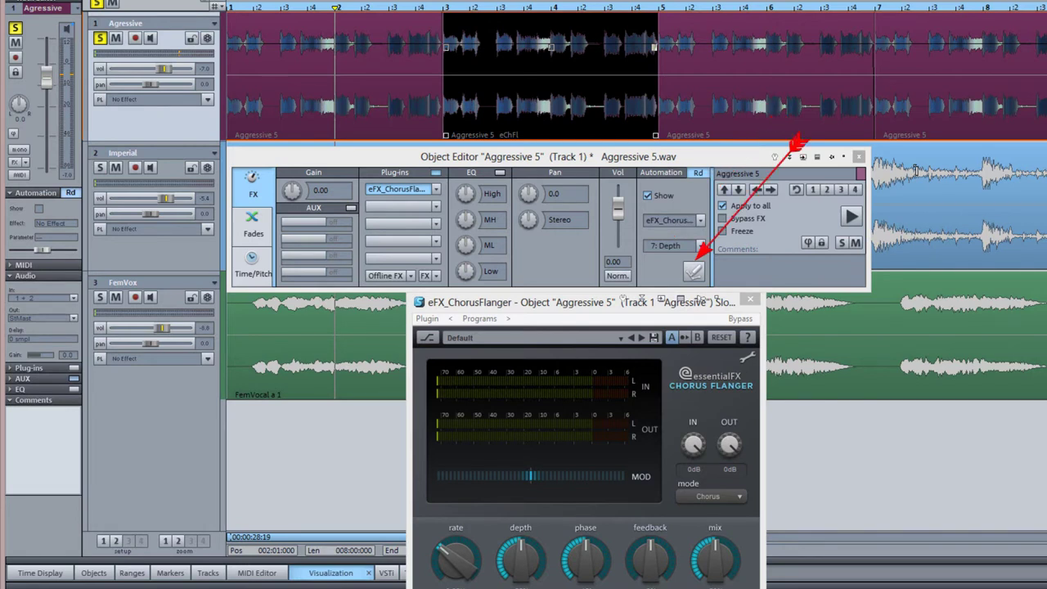
- In automation draw mode, draw a Depth curve that starts low, ramps up, dips, then rises
{"action": "left_click", "coordinate": [697, 276]}
{"action": "left_click", "coordinate": [695, 275]}
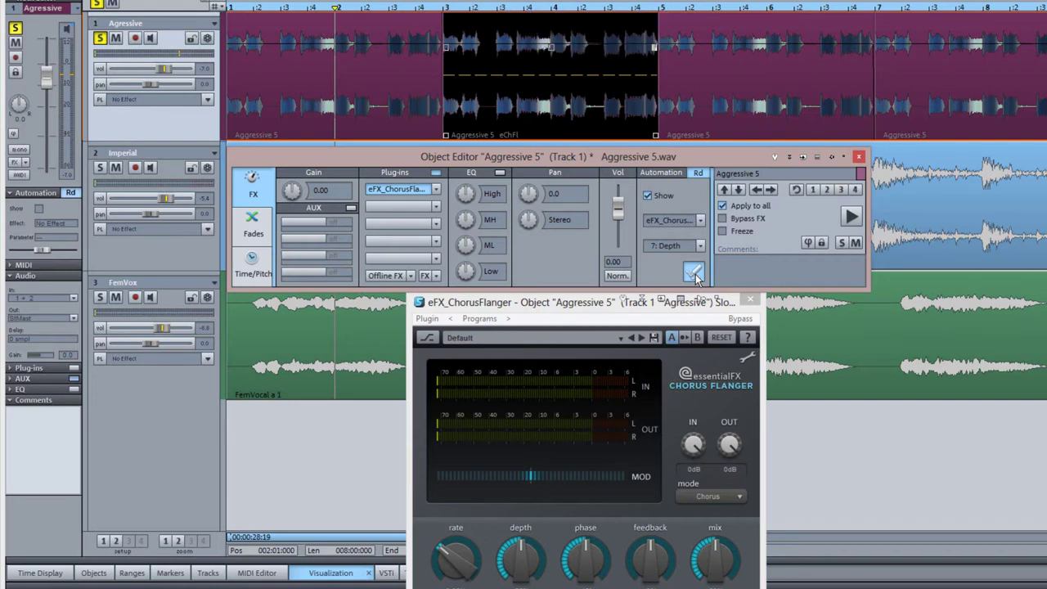
{"action": "left_click", "coordinate": [447, 119]}
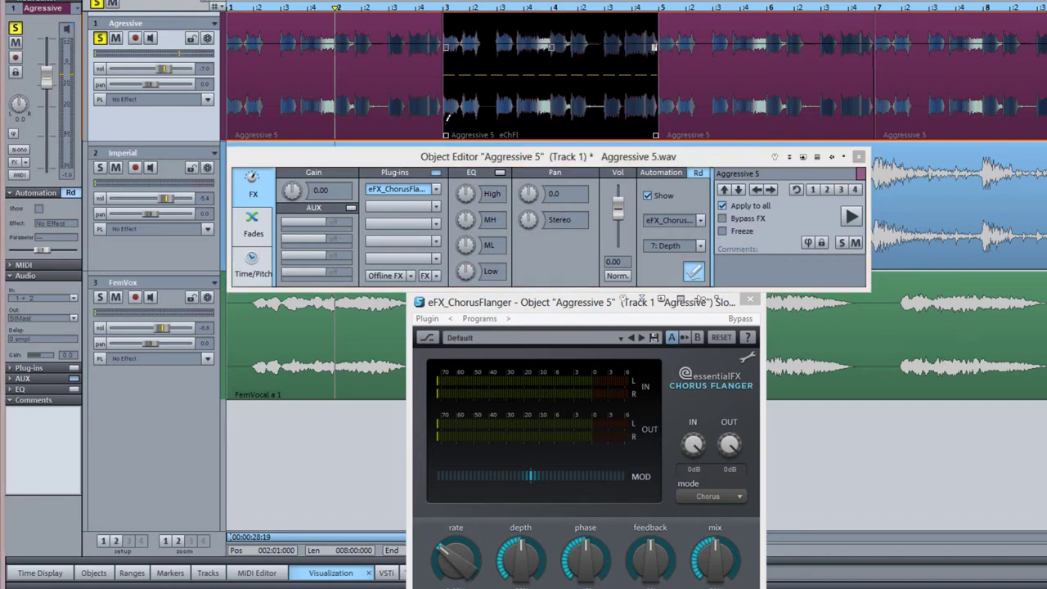
{"action": "left_click", "coordinate": [517, 75]}
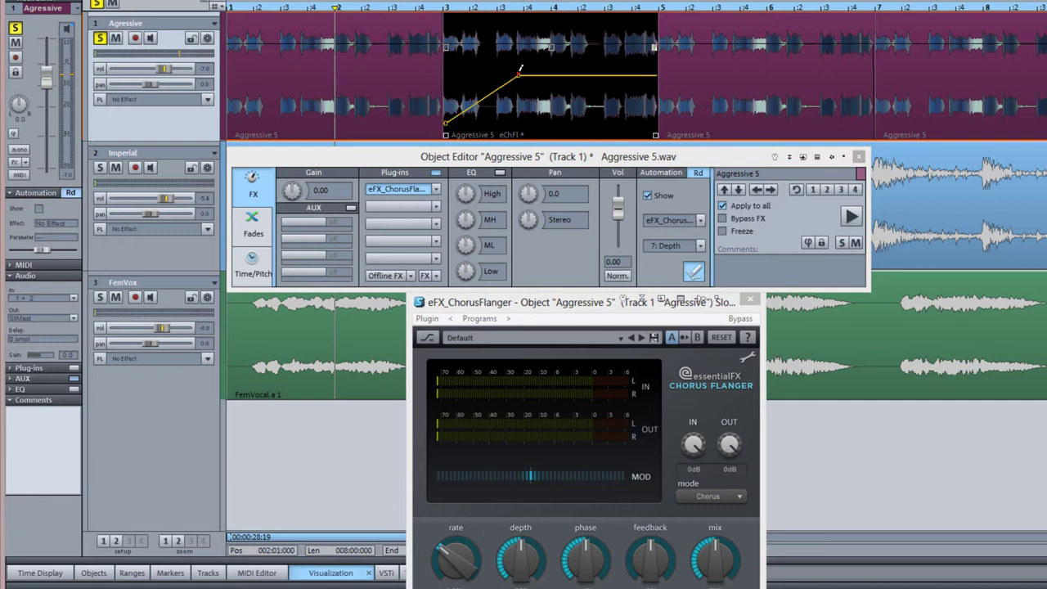
{"action": "mouse_move", "coordinate": [569, 71]}
{"action": "left_mouse_down"}
{"action": "mouse_move", "coordinate": [601, 104]}
{"action": "mouse_move", "coordinate": [618, 98]}
{"action": "mouse_move", "coordinate": [660, 53]}
{"action": "left_mouse_up"}
- Play the object from the Object Editor to hear the Depth automation, then stop
{"action": "left_click", "coordinate": [664, 177]}
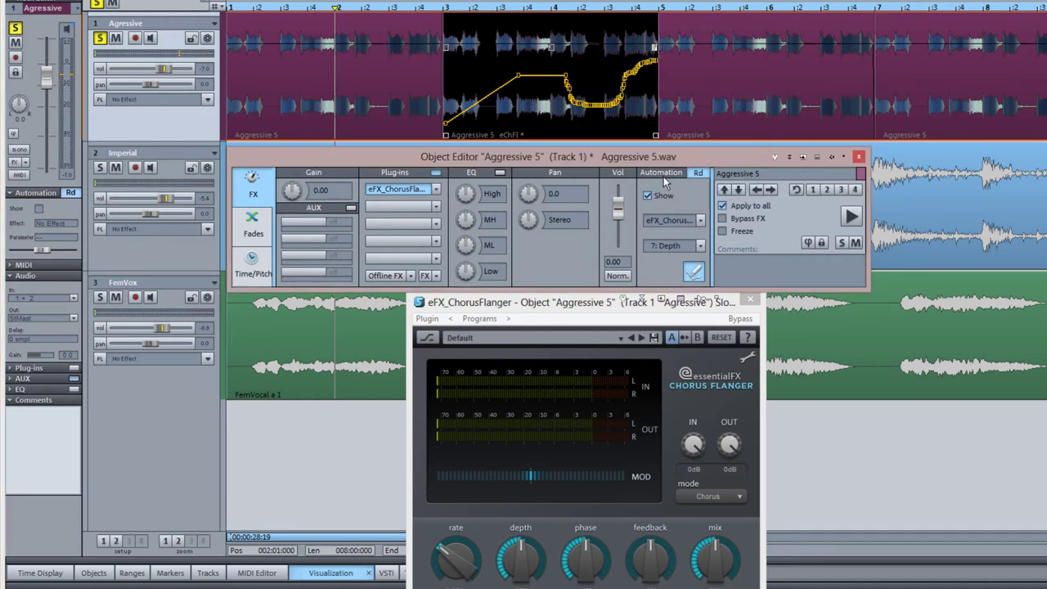
{"action": "left_click", "coordinate": [855, 217]}
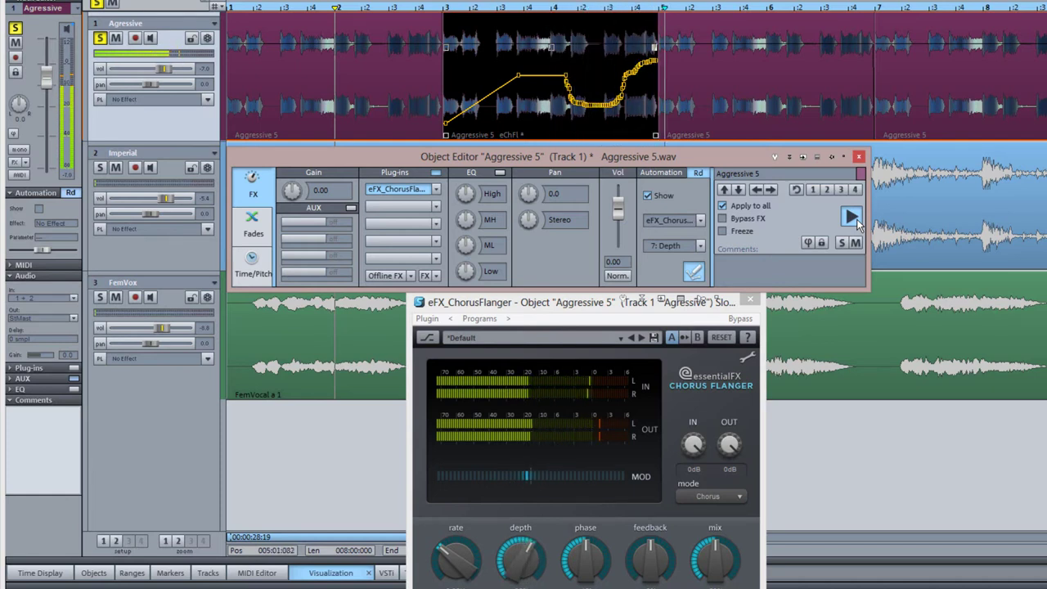
{"action": "left_click", "coordinate": [853, 217]}
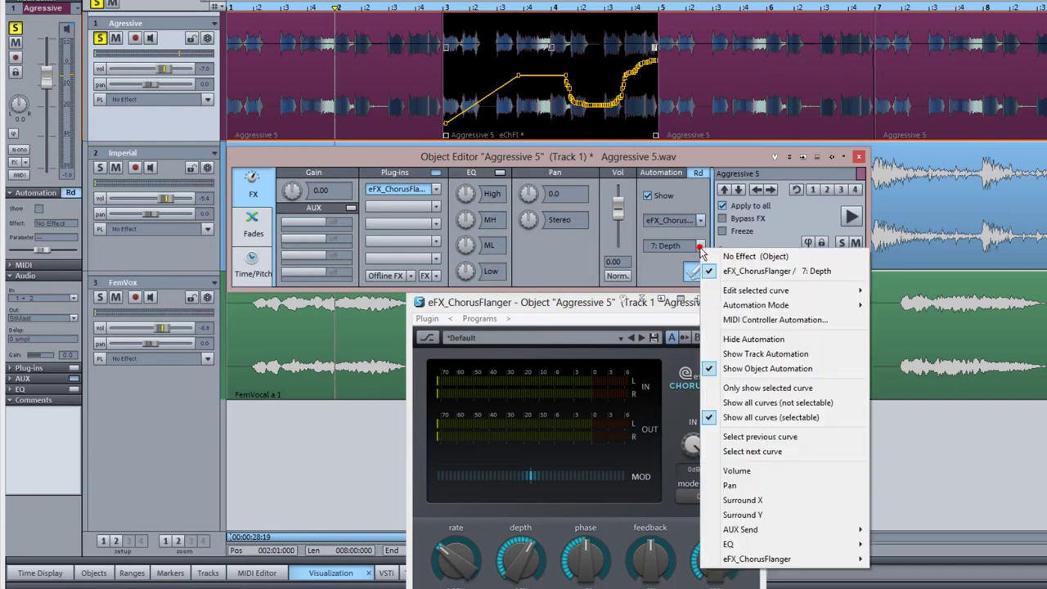
- Switch automation to eFX_ChorusFlanger 6: Rate and add a Rate curve that dips then climbs
{"action": "left_click", "coordinate": [701, 245]}
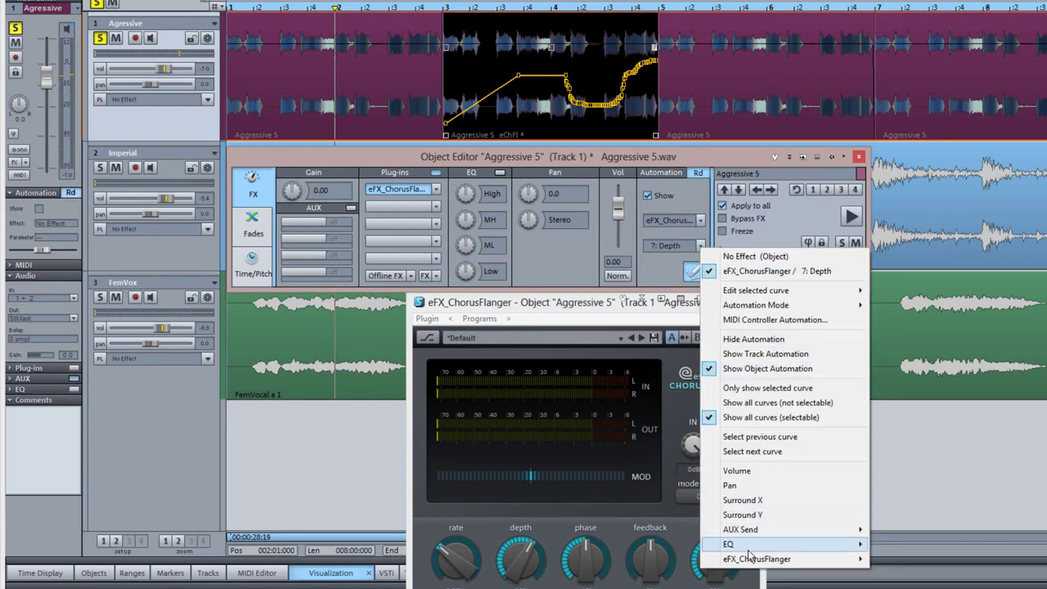
{"action": "mouse_move", "coordinate": [782, 565]}
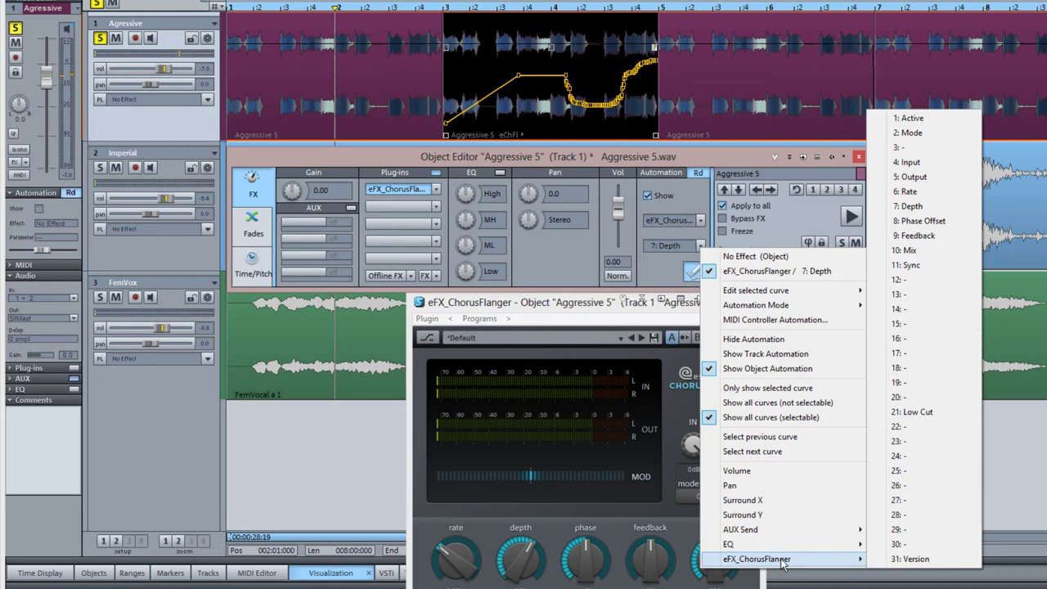
{"action": "left_click", "coordinate": [910, 191]}
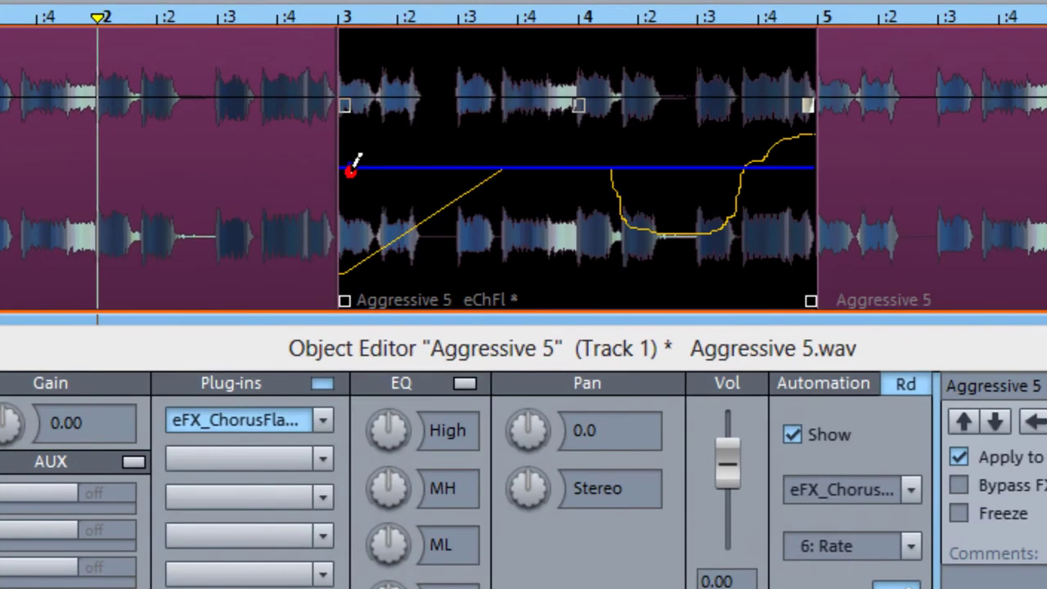
{"action": "left_click", "coordinate": [493, 236]}
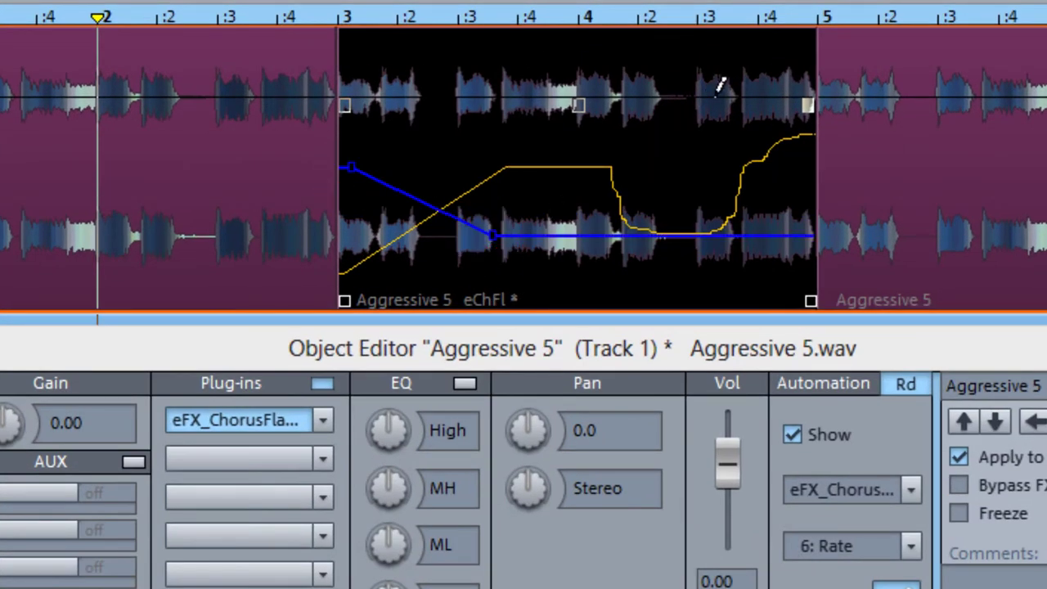
{"action": "left_click", "coordinate": [760, 73]}
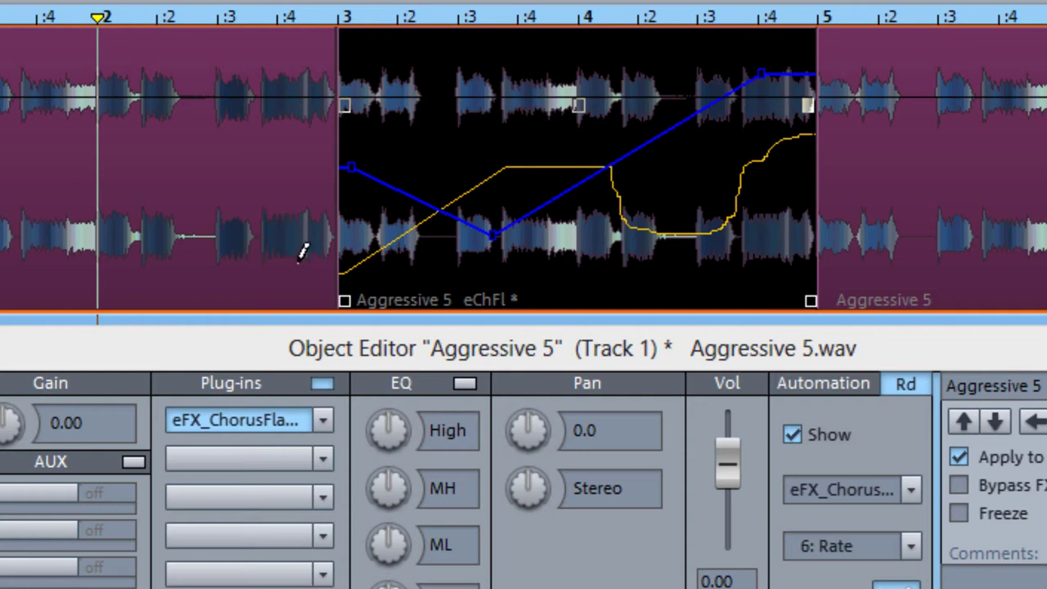
- Play back to hear the Rate changes, then freehand-redraw the start of the Depth curve
{"action": "key", "text": "space"}
{"action": "left_click", "coordinate": [391, 236]}
{"action": "mouse_move", "coordinate": [391, 232]}
{"action": "left_mouse_down"}
{"action": "mouse_move", "coordinate": [385, 242]}
{"action": "mouse_move", "coordinate": [422, 263]}
{"action": "left_mouse_up"}
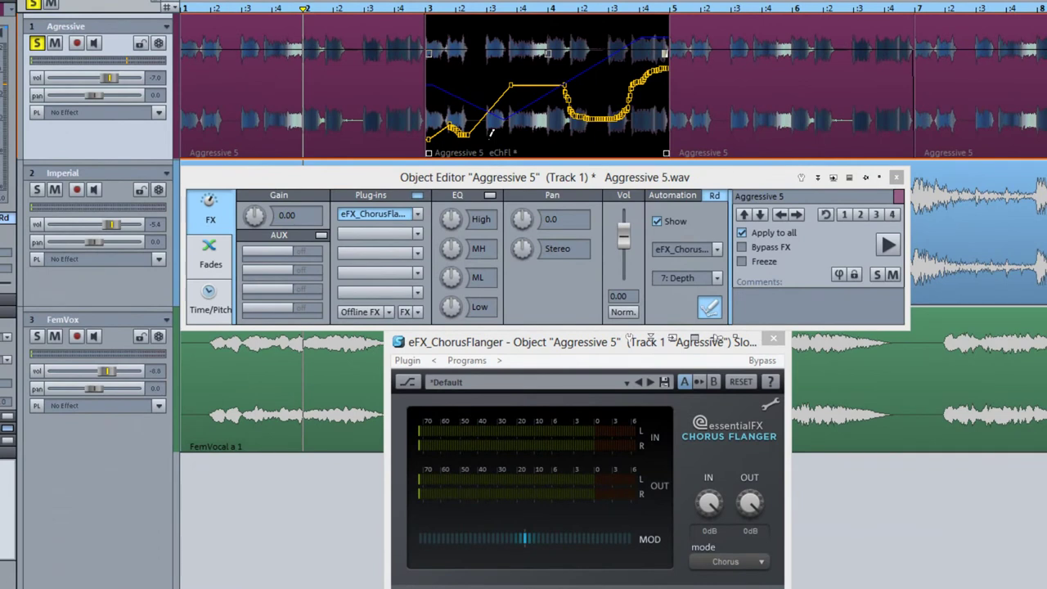
{"action": "left_click", "coordinate": [715, 278]}
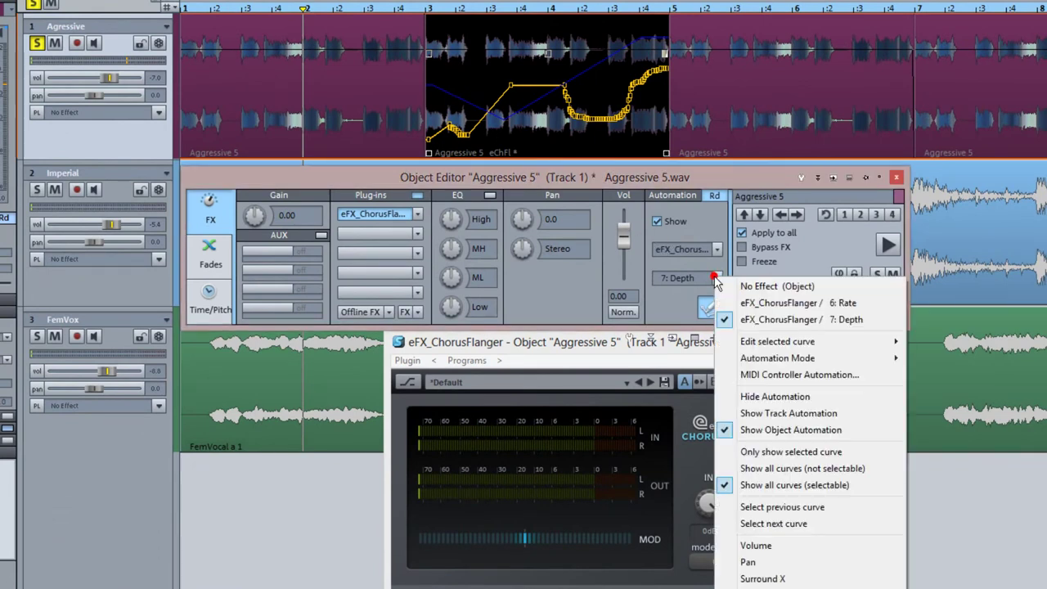
{"action": "left_click", "coordinate": [746, 305]}
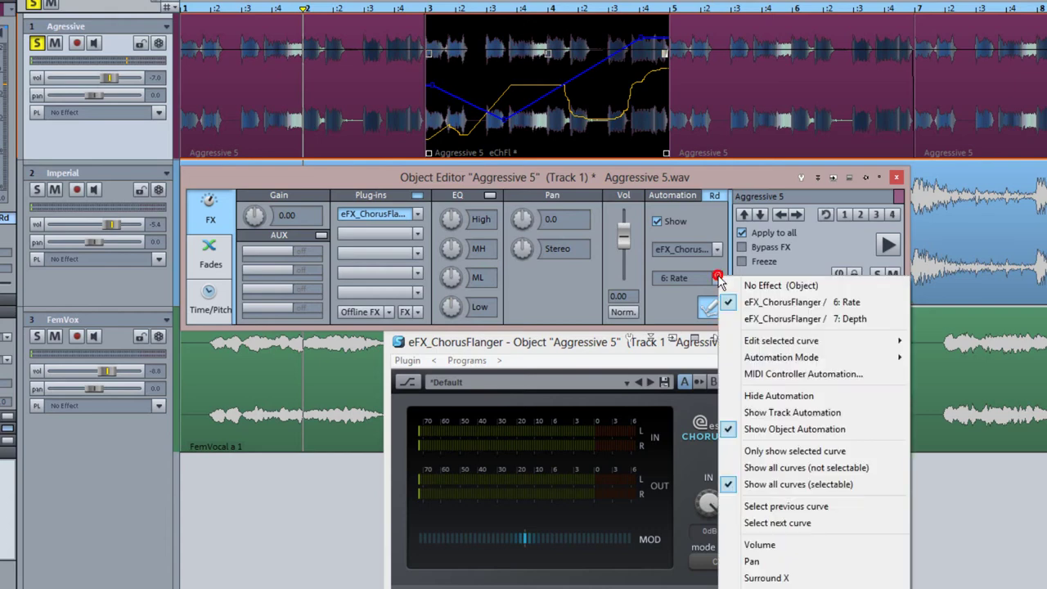
{"action": "left_click", "coordinate": [716, 278]}
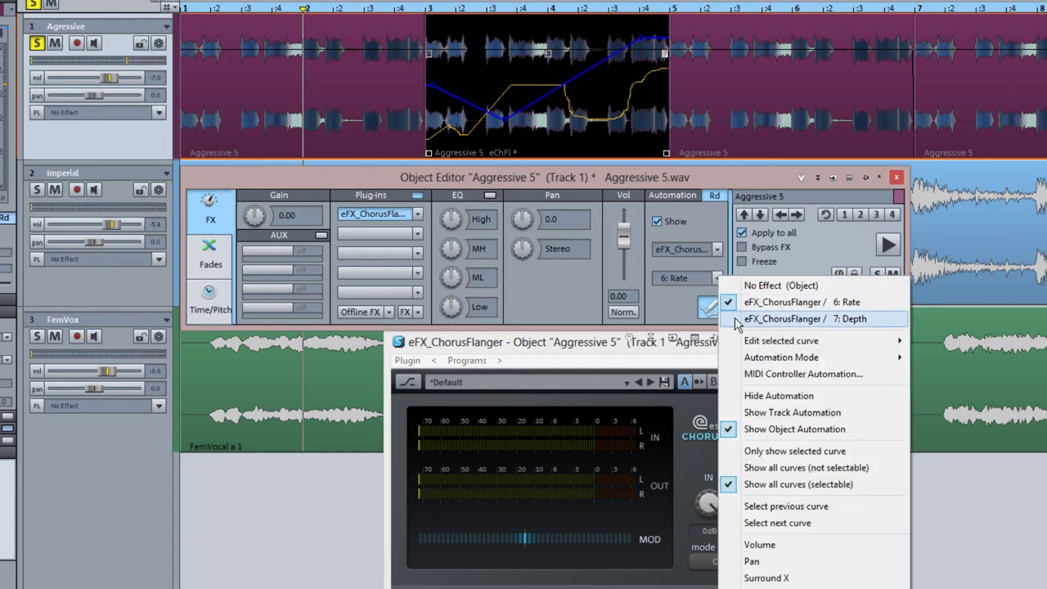
{"action": "left_click", "coordinate": [738, 319]}
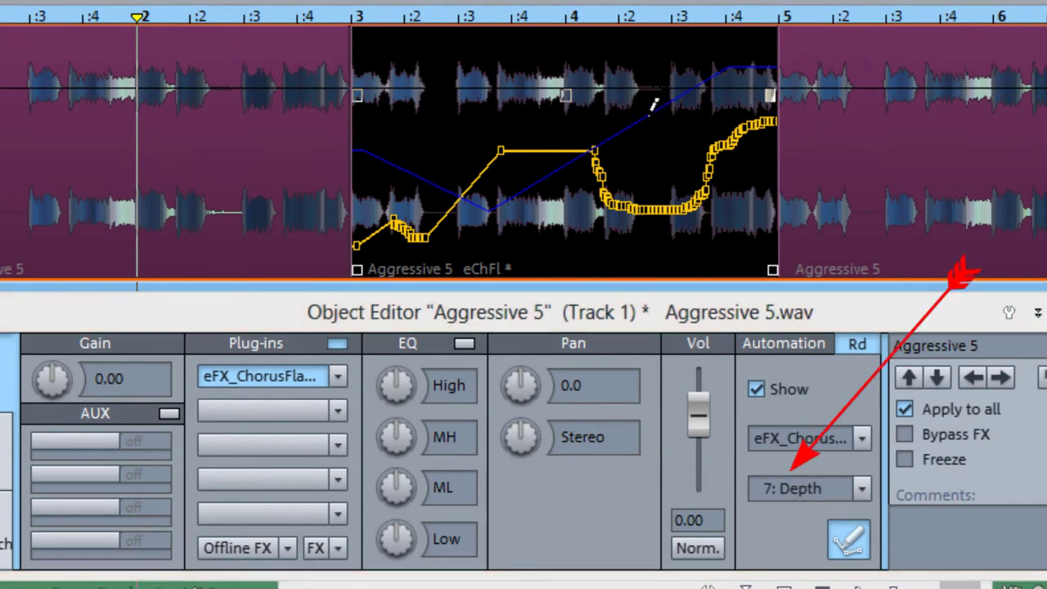
{"action": "left_click", "coordinate": [651, 113]}
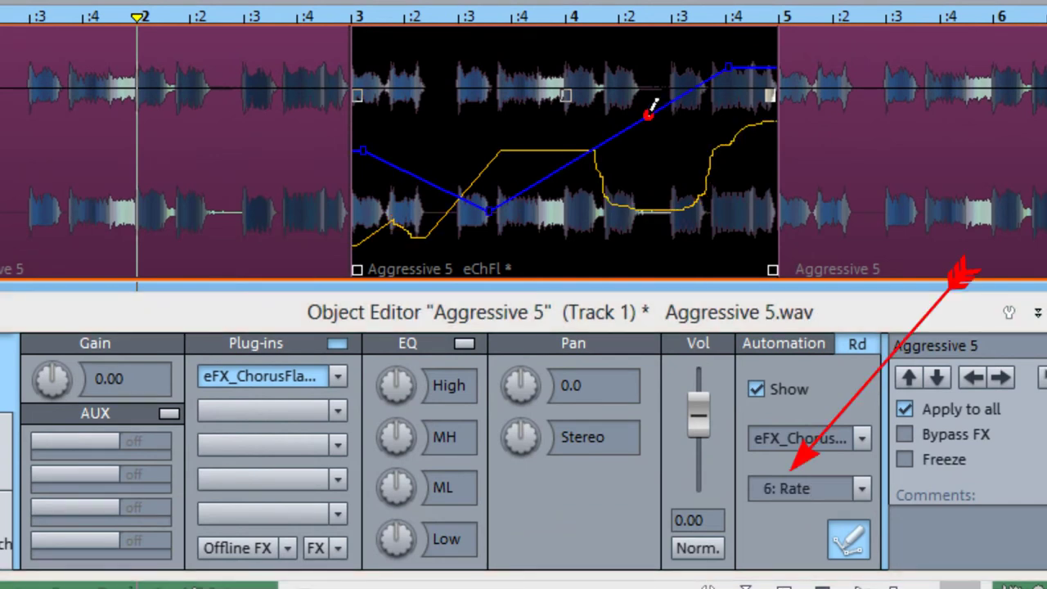
{"action": "left_click", "coordinate": [656, 201]}
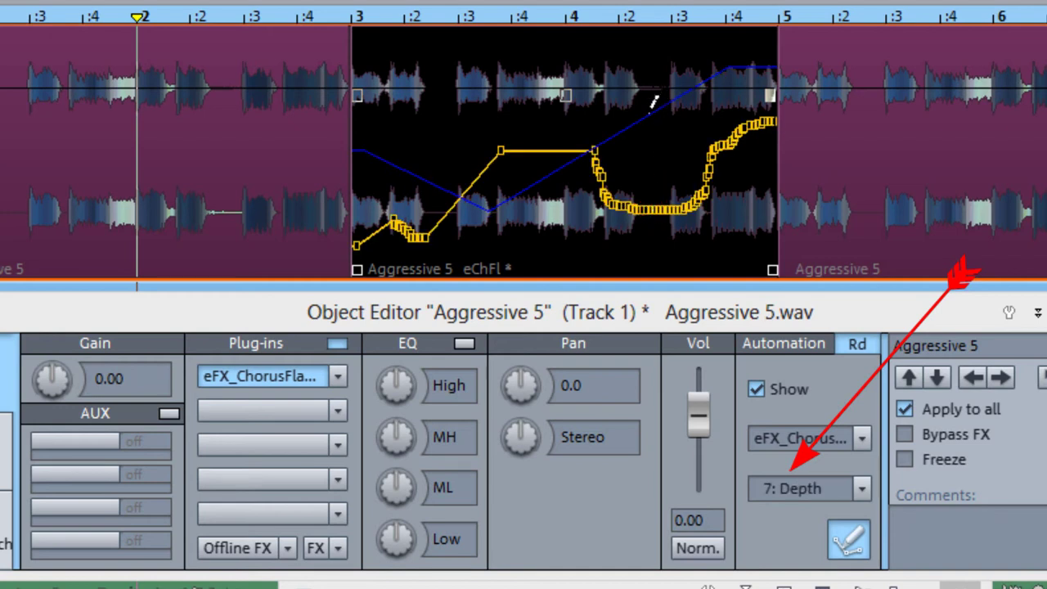
{"action": "left_click", "coordinate": [649, 111]}
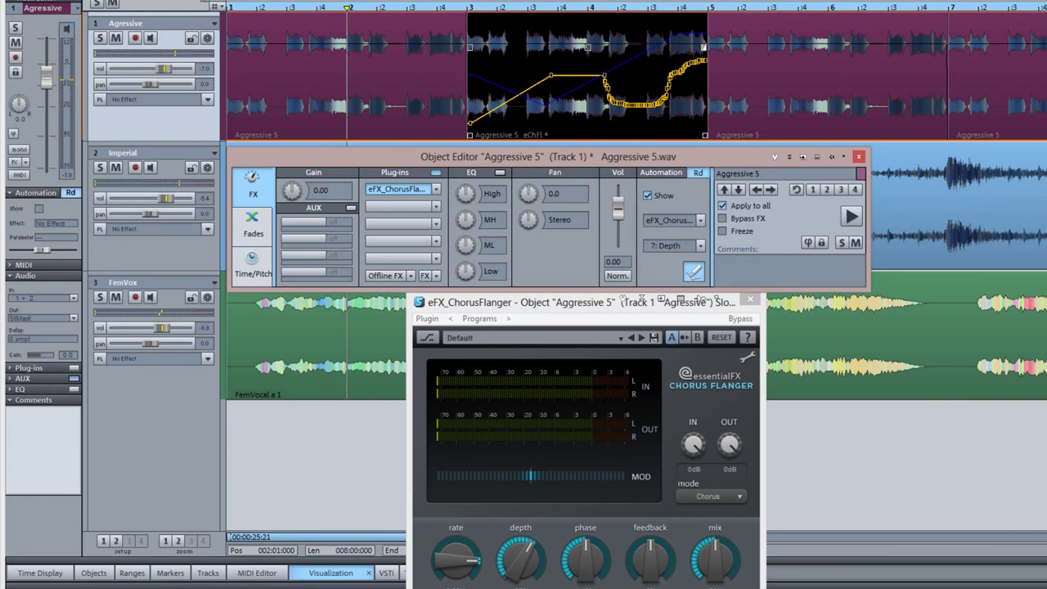
- Turn off object automation drawing and select the automated middle Aggressive 5 object
{"action": "left_click", "coordinate": [692, 273]}
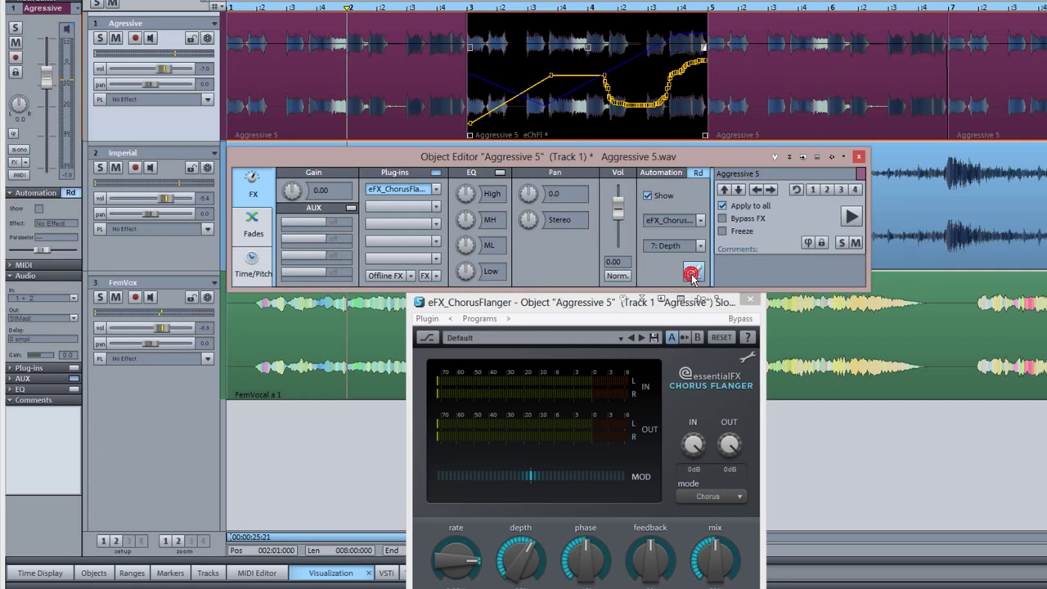
{"action": "left_click", "coordinate": [752, 121]}
{"action": "left_click", "coordinate": [417, 104]}
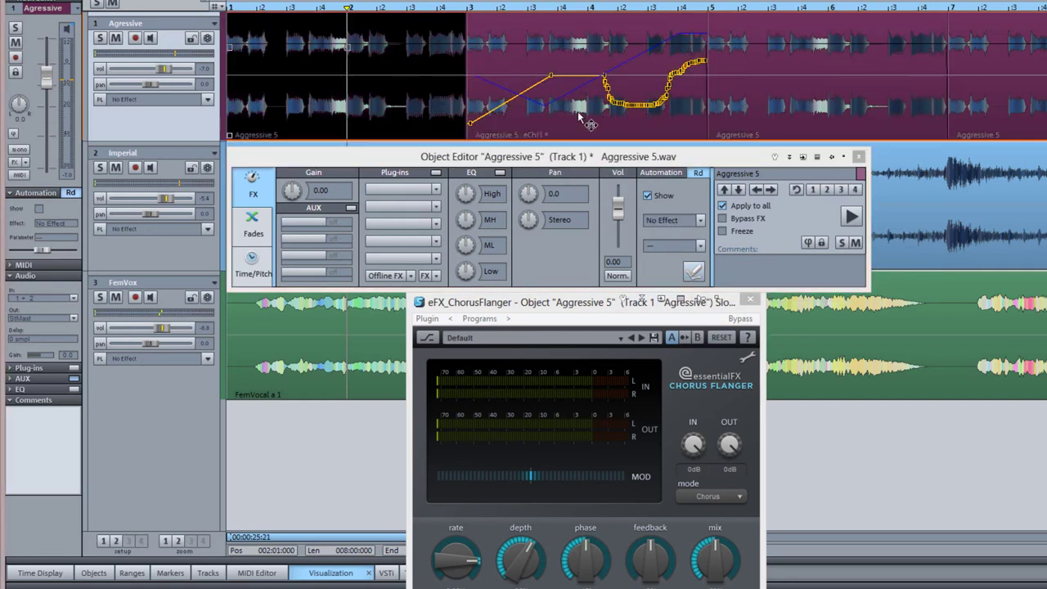
{"action": "left_click", "coordinate": [579, 117]}
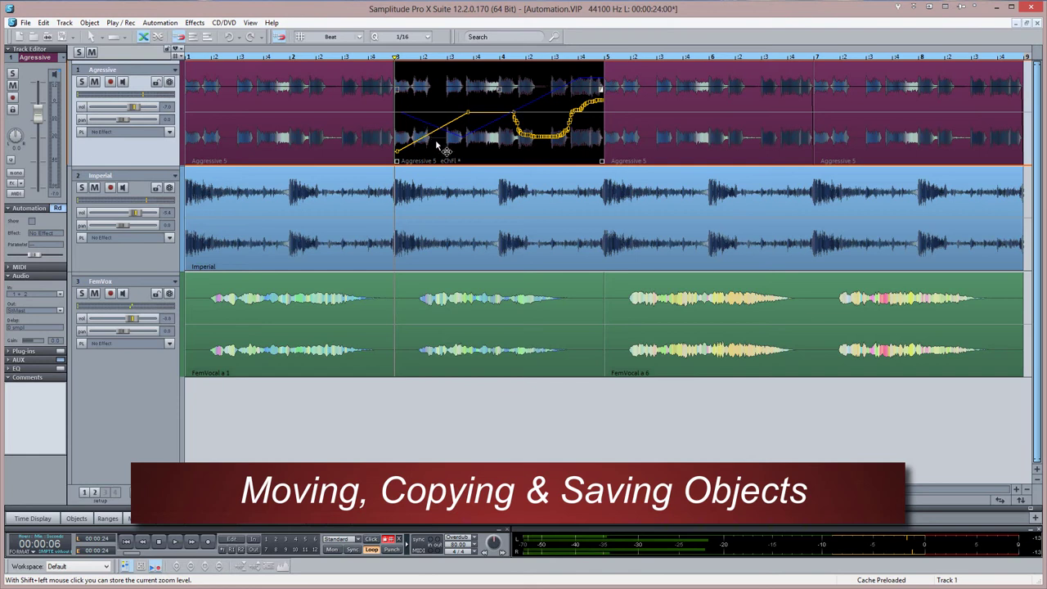
- Insert an empty track below Agressive, undo a trial copy onto it, and reselect the original object
{"action": "key", "text": "shift+t"}
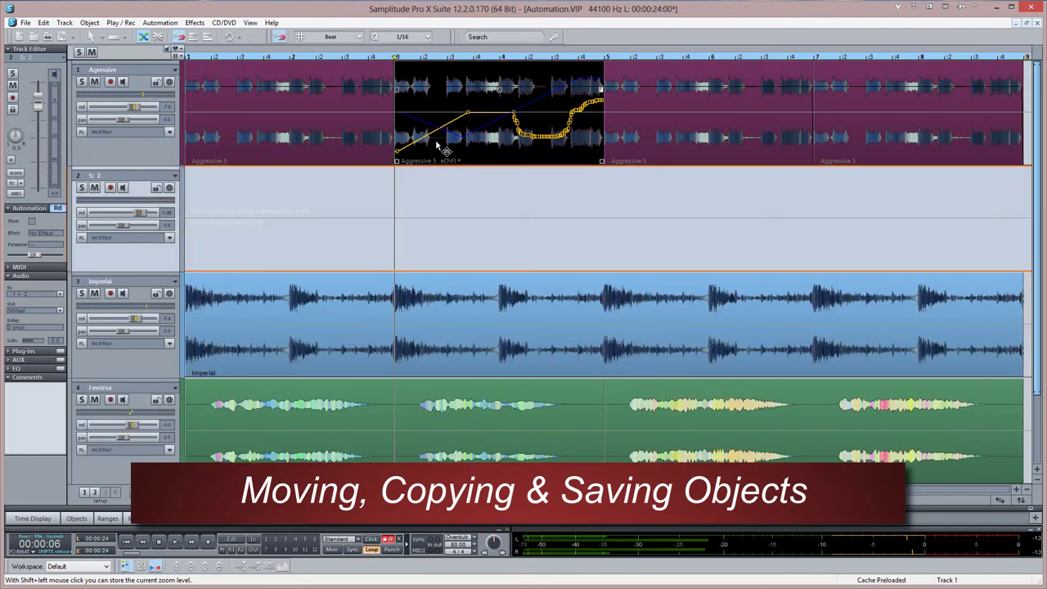
{"action": "left_click_drag", "start_coordinate": [451, 156], "coordinate": [462, 260]}
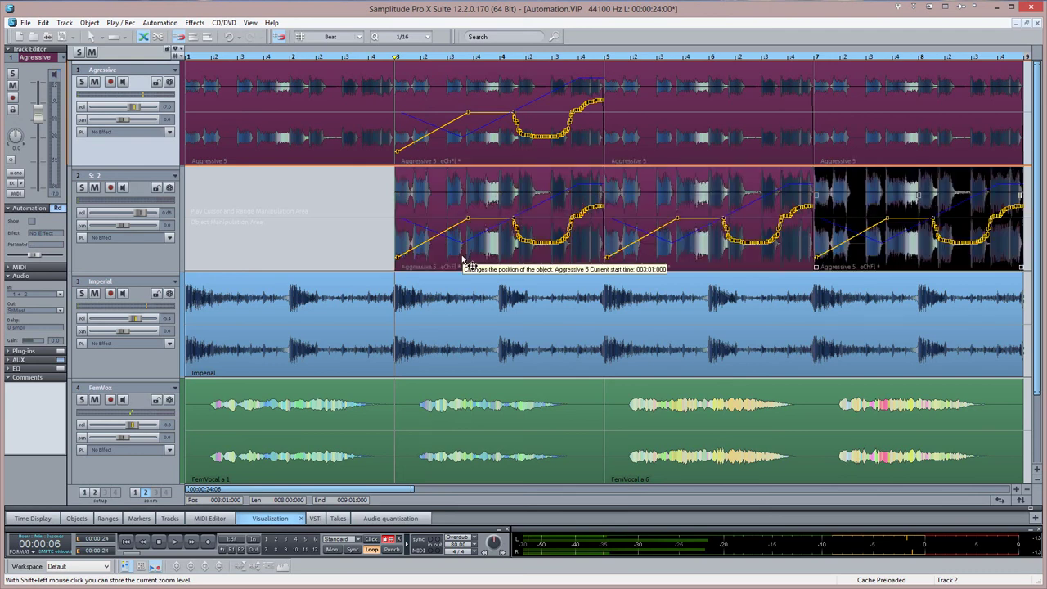
{"action": "key", "text": "ctrl+z"}
{"action": "left_click", "coordinate": [547, 147]}
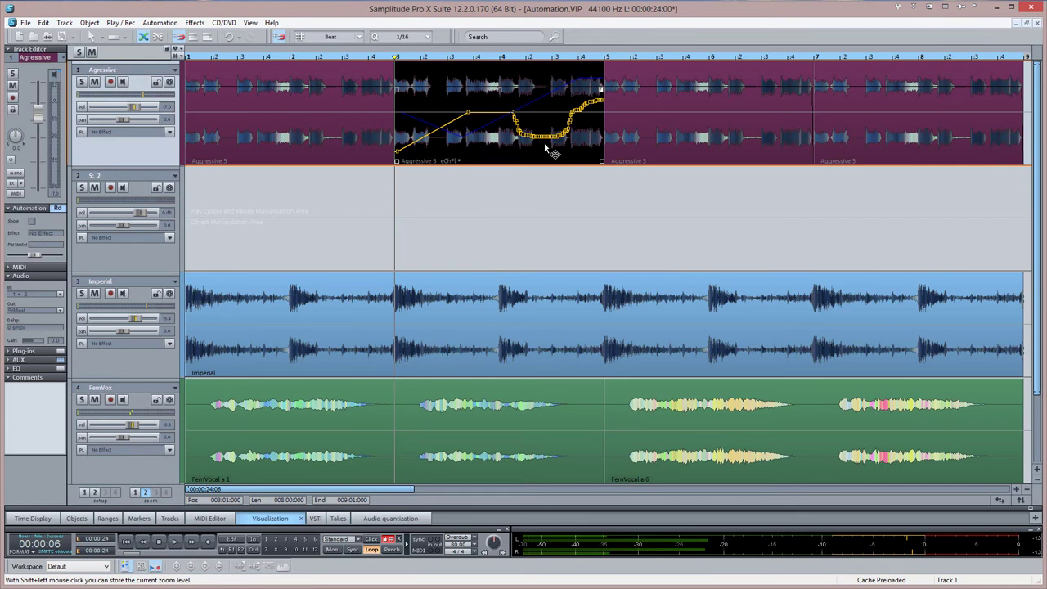
- Save the automated object over Object1.OBJ with Save Object, then make track 2 the target
{"action": "left_click", "coordinate": [26, 22]}
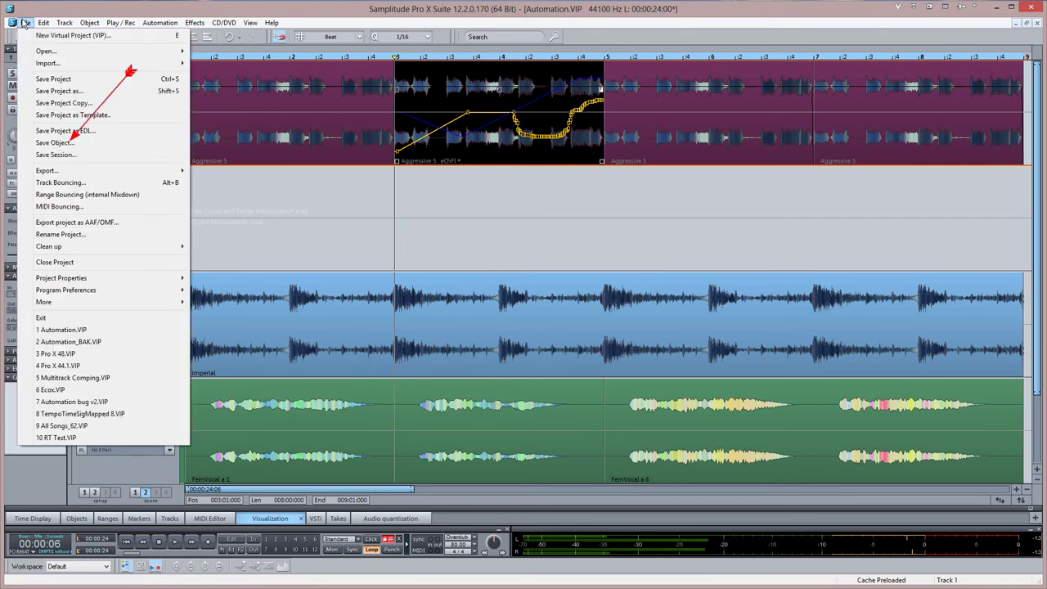
{"action": "left_click", "coordinate": [53, 142]}
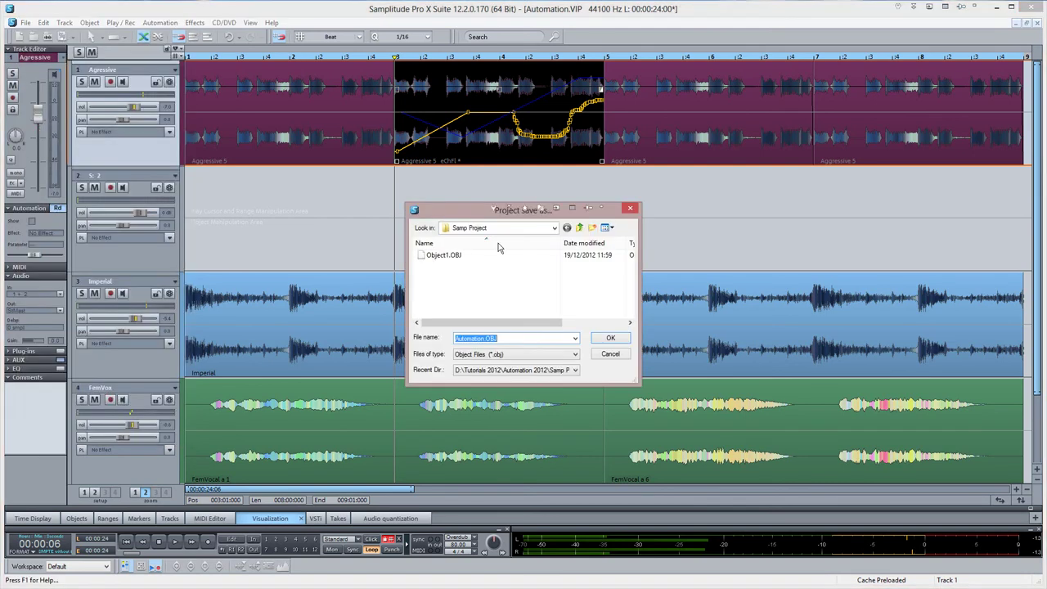
{"action": "left_click", "coordinate": [441, 255]}
{"action": "double_click", "coordinate": [442, 255]}
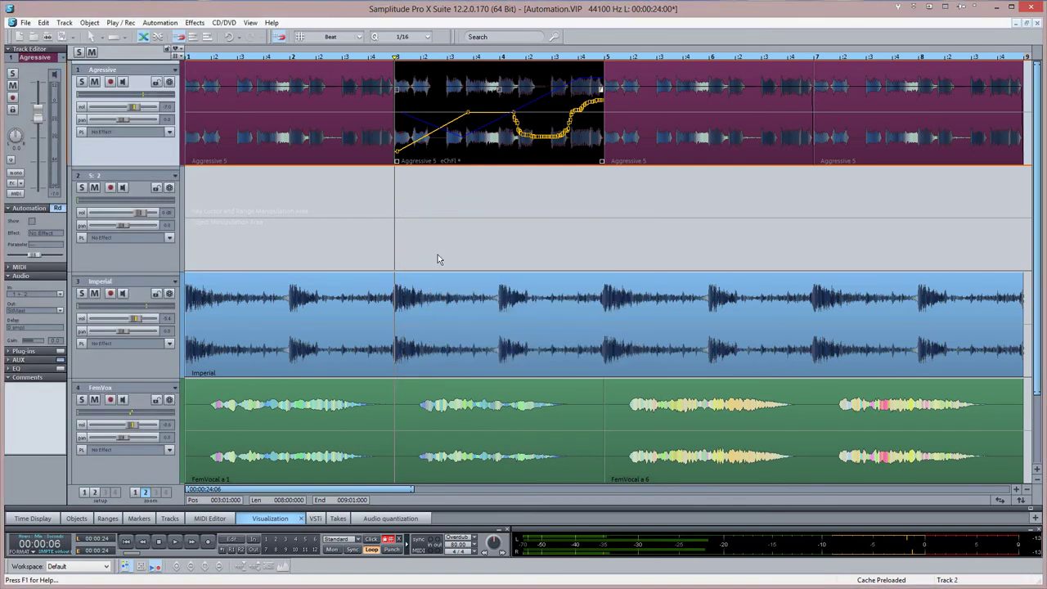
{"action": "left_click", "coordinate": [437, 256]}
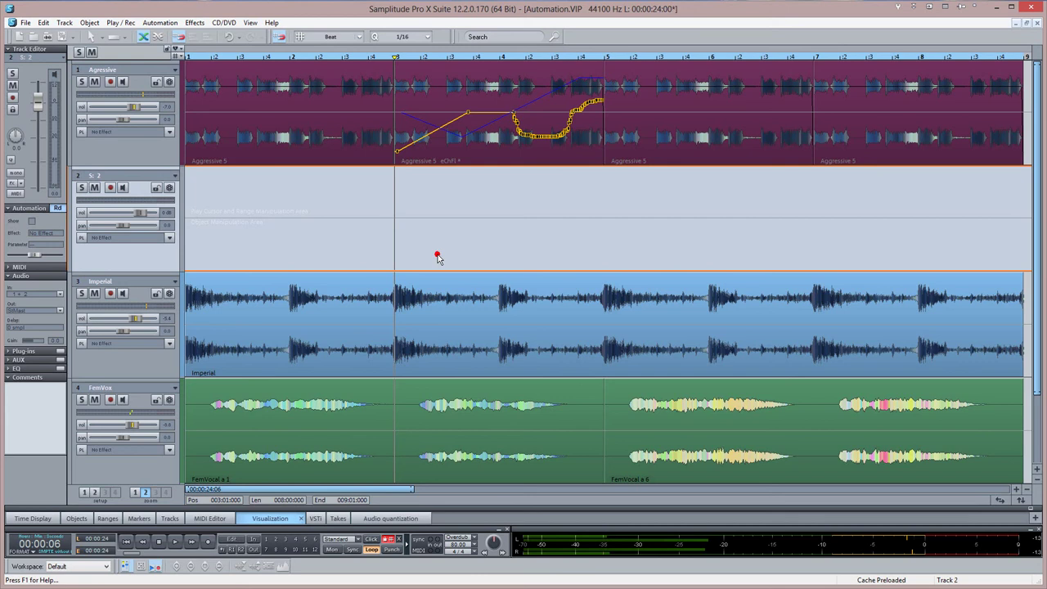
{"action": "left_click", "coordinate": [26, 23]}
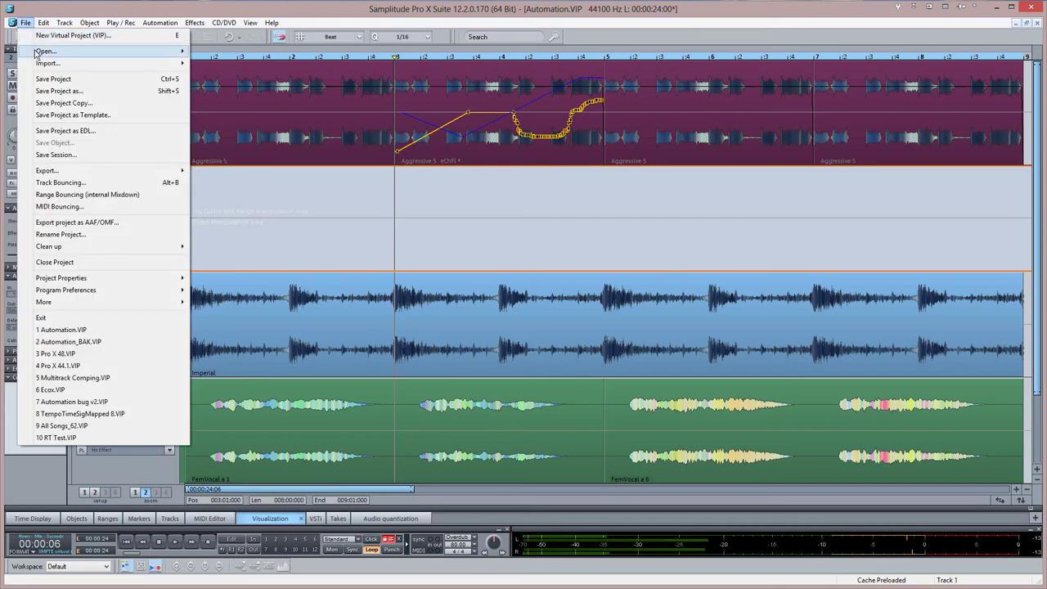
- Load Object1.OBJ onto track 2 and open its Object Editor, moved below the tracks
{"action": "mouse_move", "coordinate": [36, 52]}
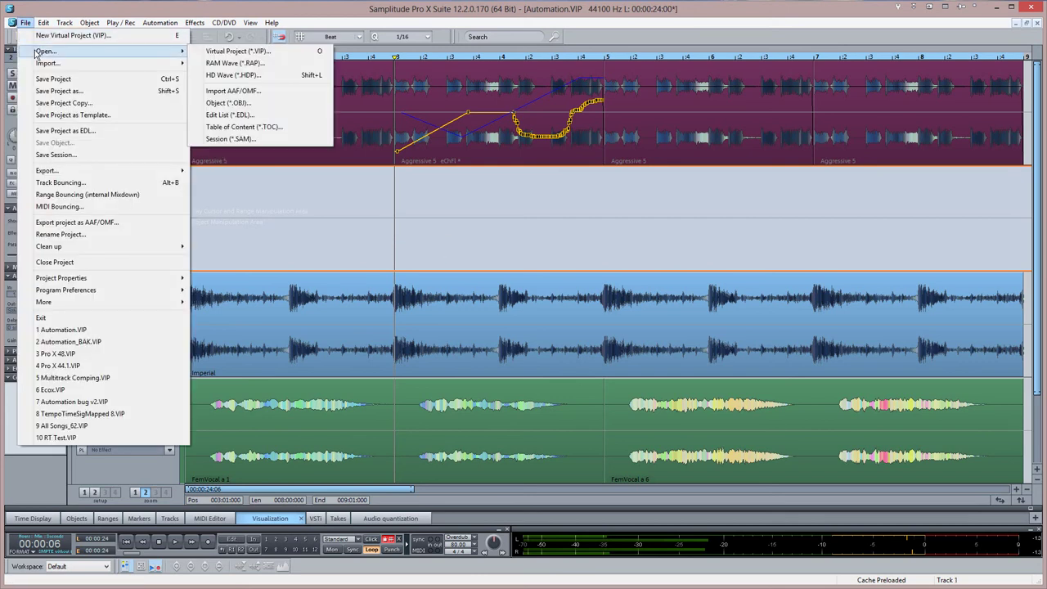
{"action": "left_click", "coordinate": [217, 104]}
{"action": "left_click", "coordinate": [450, 256]}
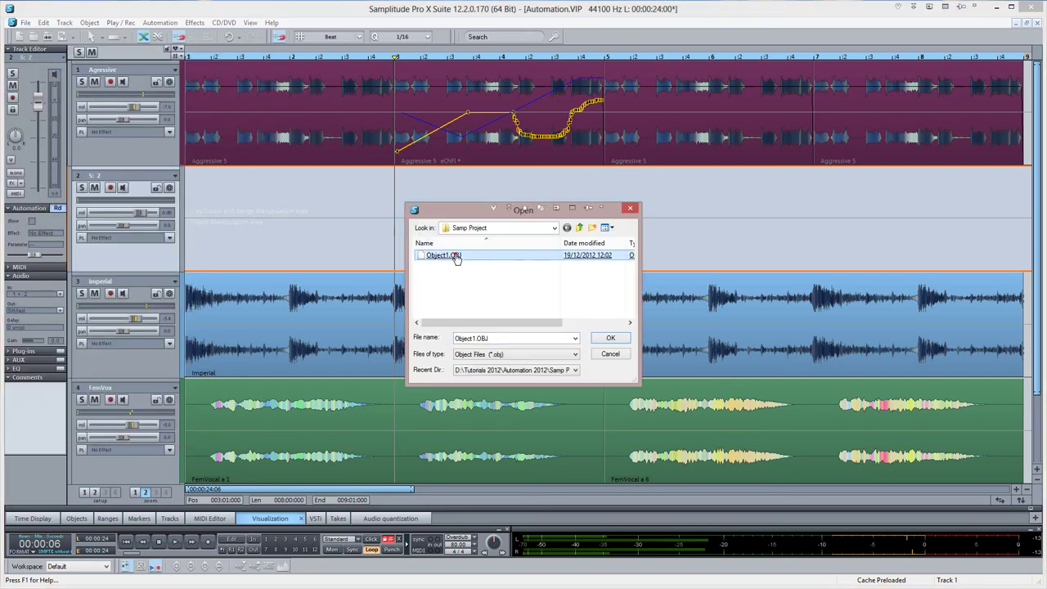
{"action": "double_click", "coordinate": [454, 255]}
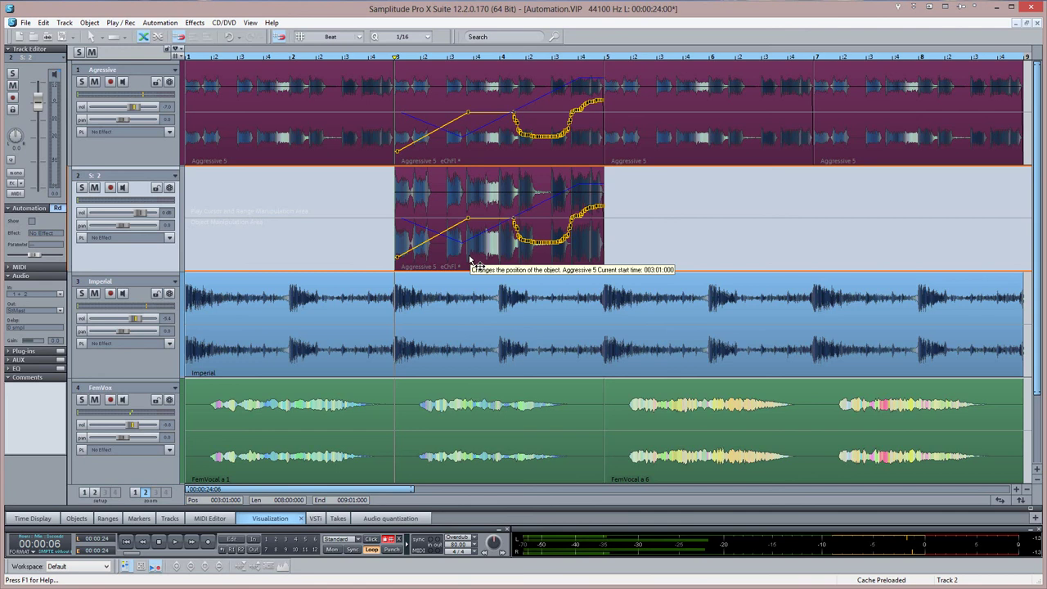
{"action": "double_click", "coordinate": [470, 260]}
{"action": "mouse_move", "coordinate": [450, 172]}
{"action": "left_mouse_down"}
{"action": "mouse_move", "coordinate": [463, 179]}
{"action": "mouse_move", "coordinate": [533, 325]}
{"action": "mouse_move", "coordinate": [527, 304]}
{"action": "left_mouse_up"}
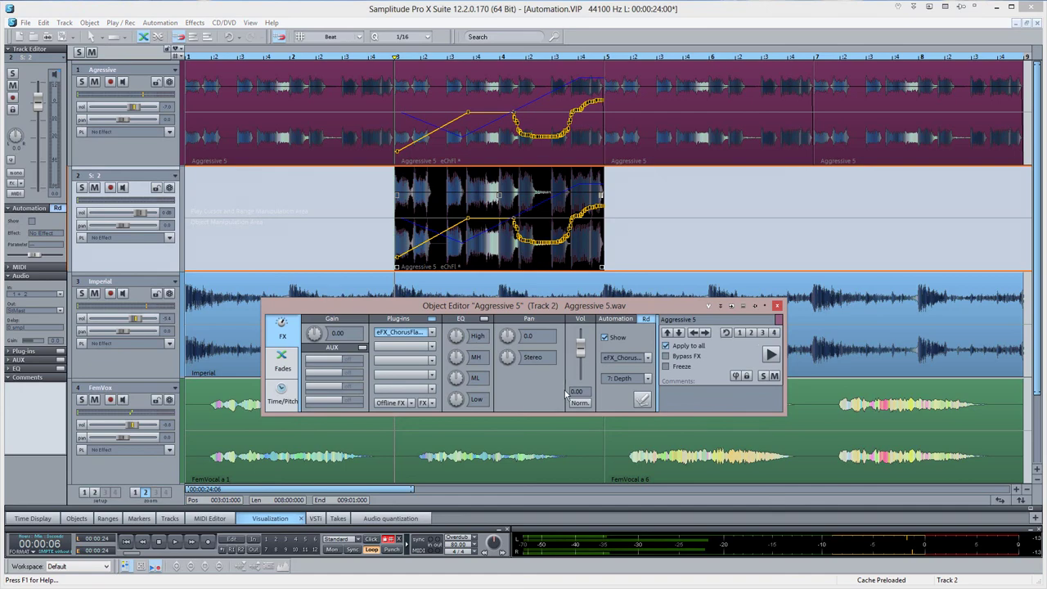